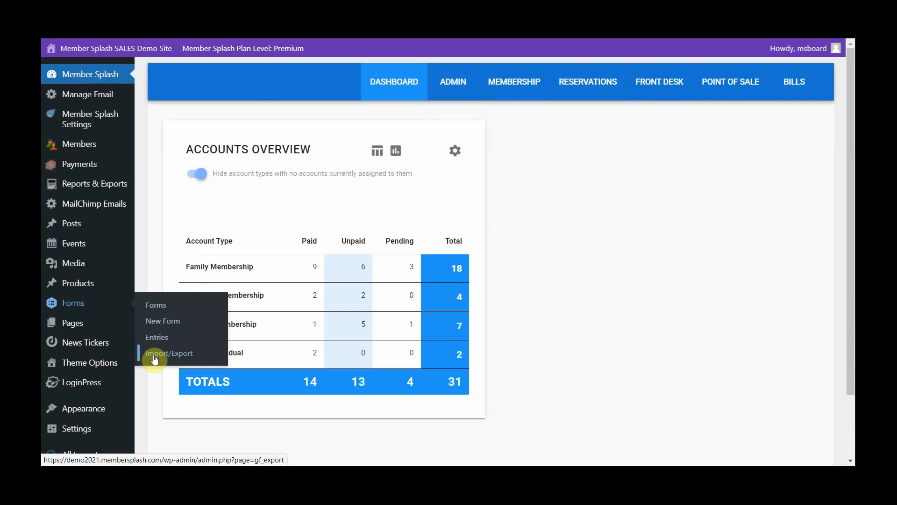
# - Open the Wait List form from the second page of the forms list for editing
pyautogui.click(162, 307)
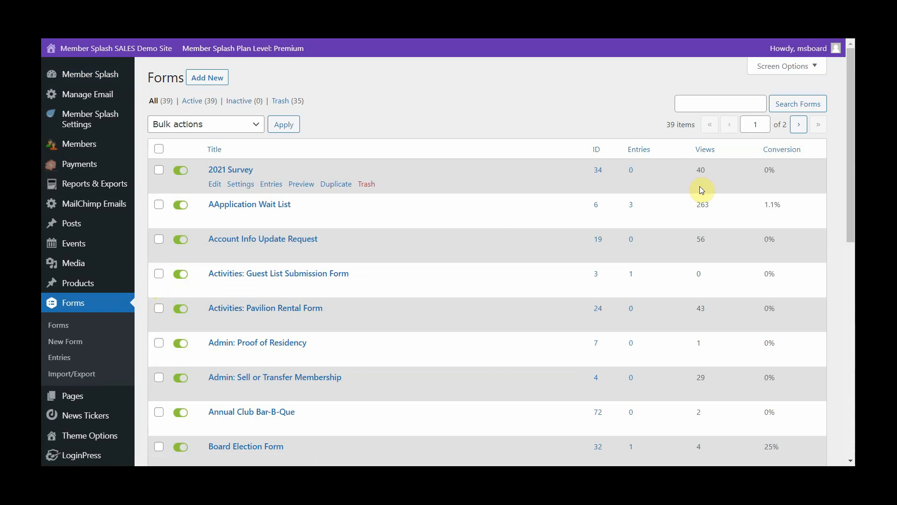
pyautogui.click(799, 125)
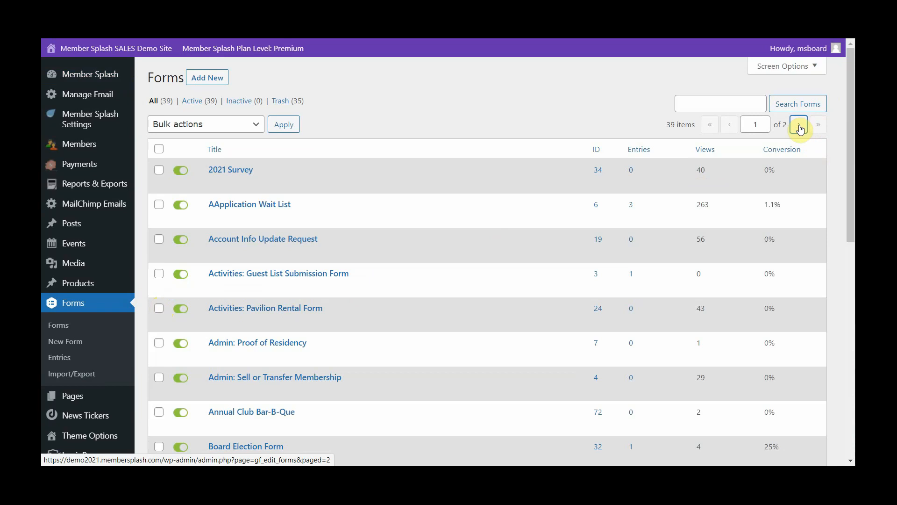
pyautogui.scroll(-7, 290, 365)
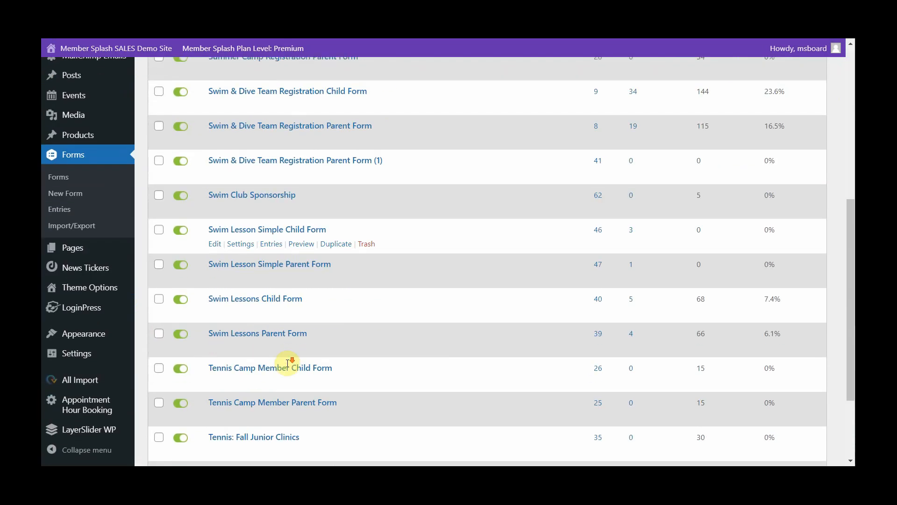
pyautogui.scroll(-3, 289, 364)
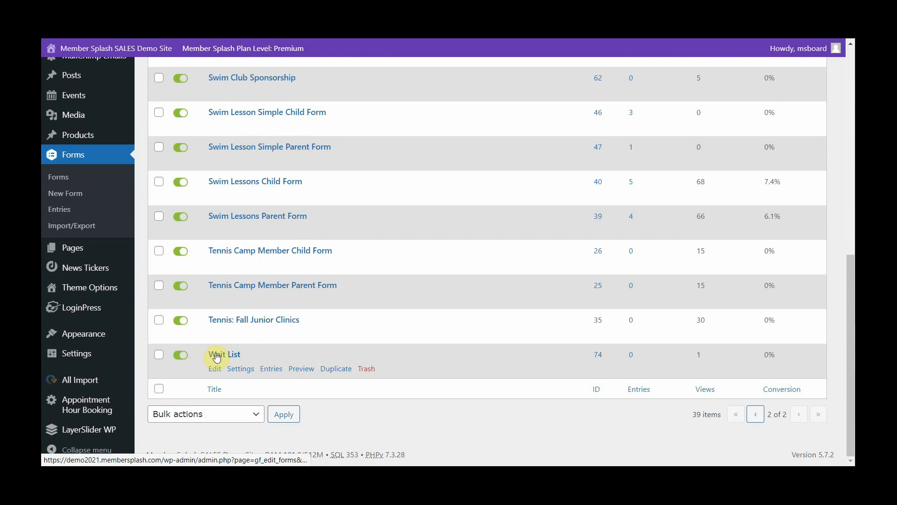
pyautogui.moveTo(239, 369)
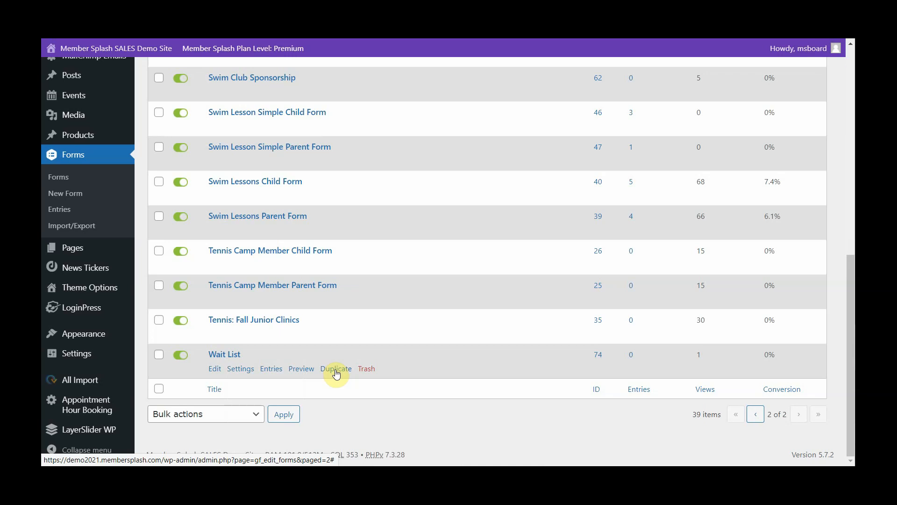
pyautogui.click(216, 369)
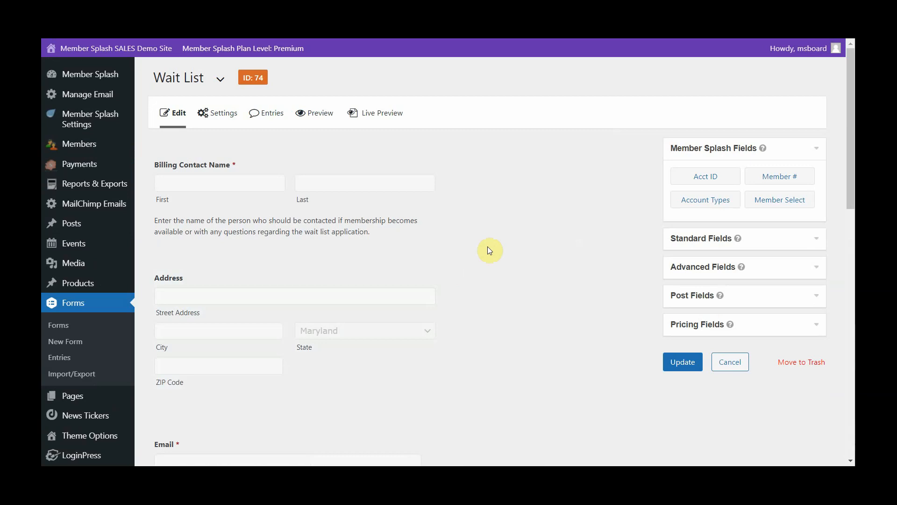
# - Preview the Wait List form, review its fields from the billing contact through the payment section, and return to the form editor
pyautogui.moveTo(311, 117)
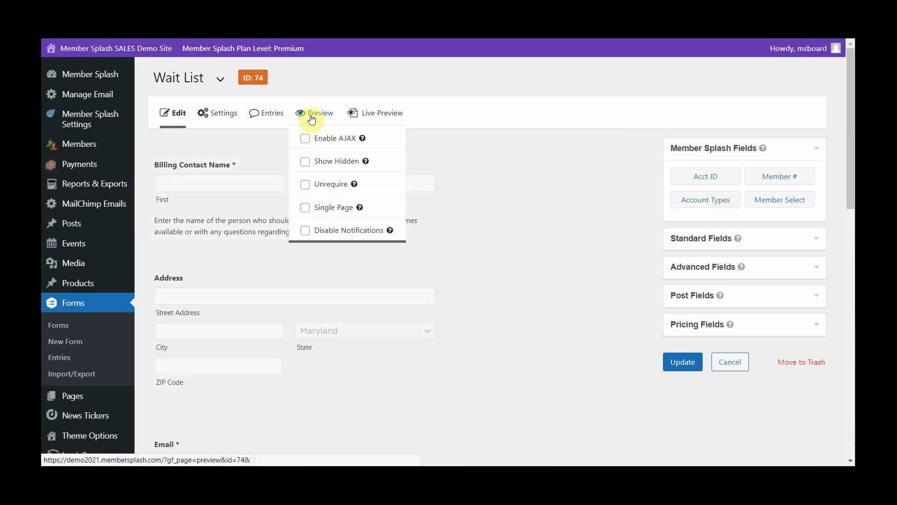
pyautogui.click(313, 116)
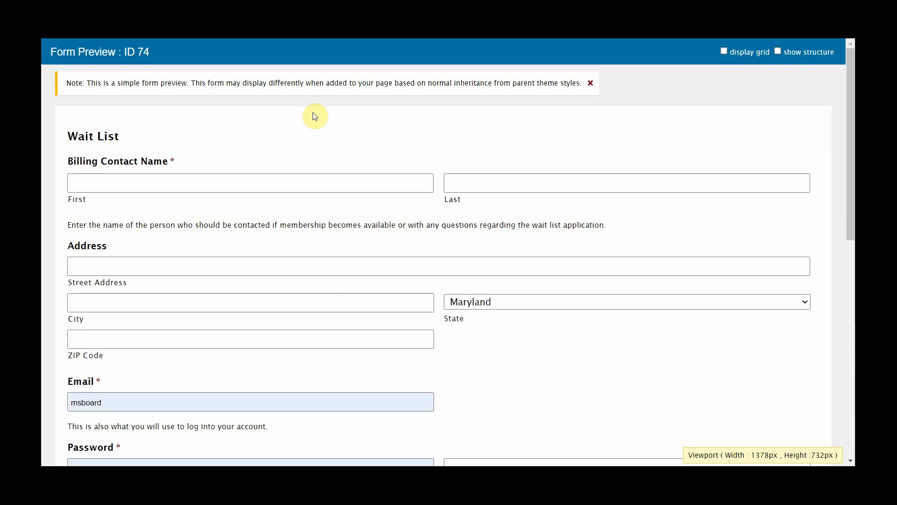
pyautogui.scroll(-2, 315, 116)
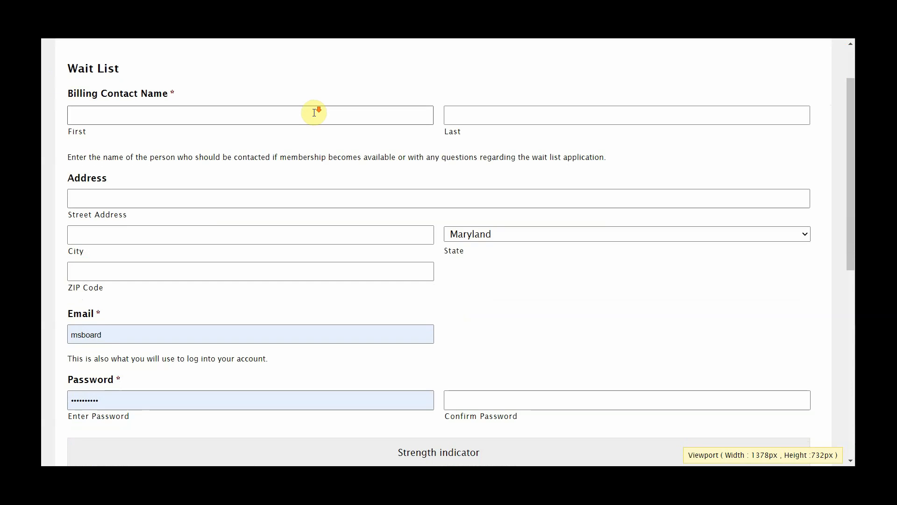
pyautogui.scroll(-8, 314, 113)
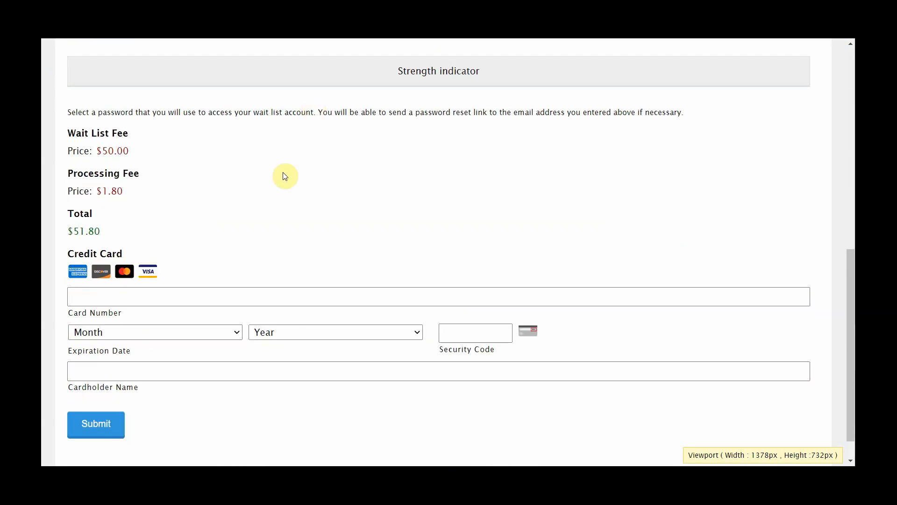
pyautogui.scroll(-1, 285, 176)
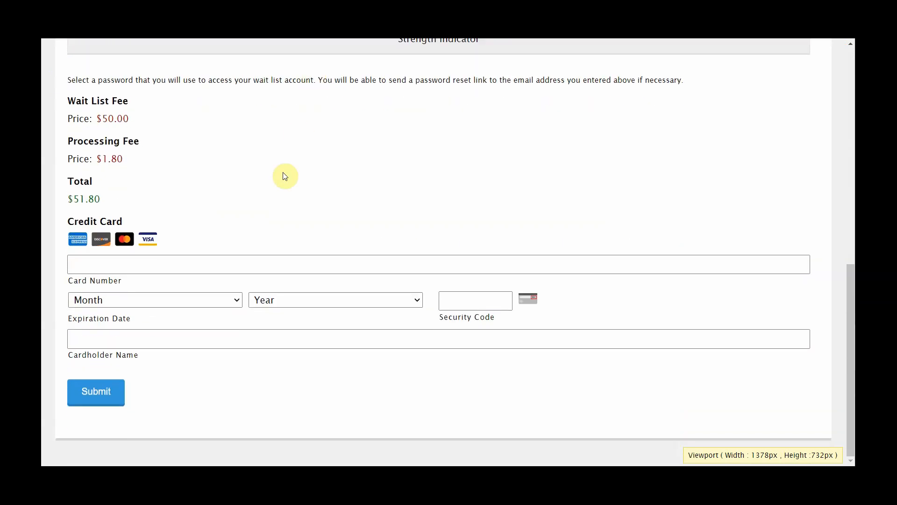
pyautogui.scroll(10, 285, 176)
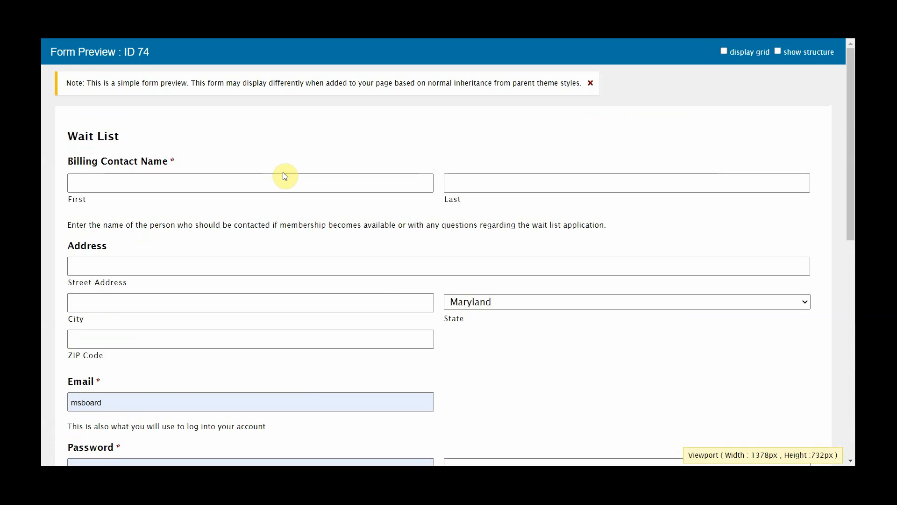
pyautogui.click(480, 7)
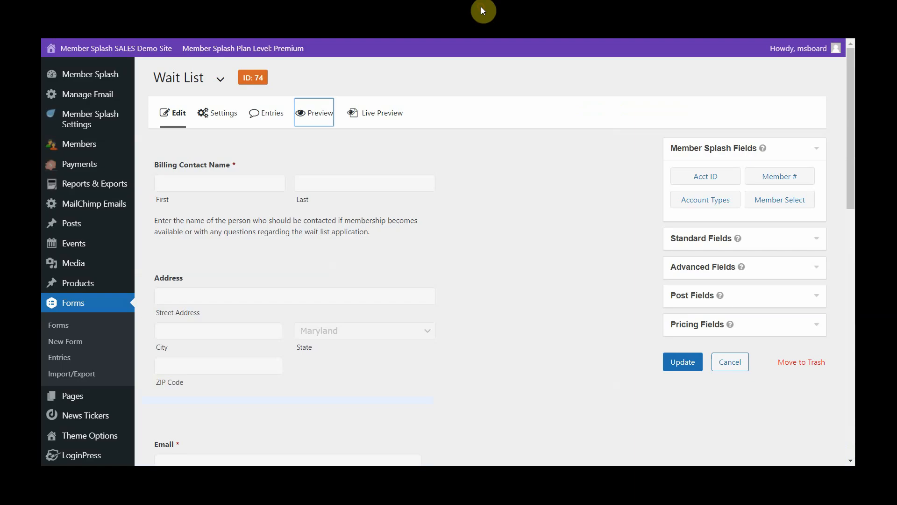
# - Add a Phone field to the form between the Address and Email fields
pyautogui.scroll(-3, 484, 198)
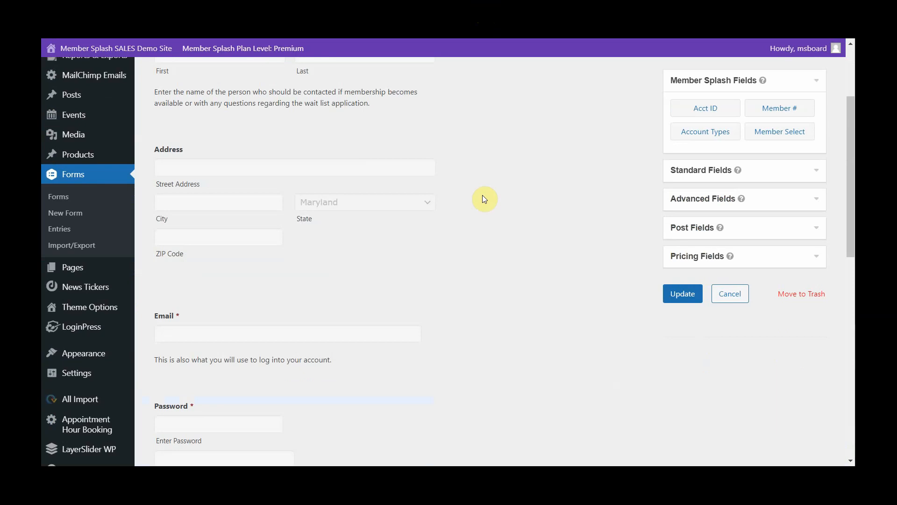
pyautogui.scroll(-2, 483, 198)
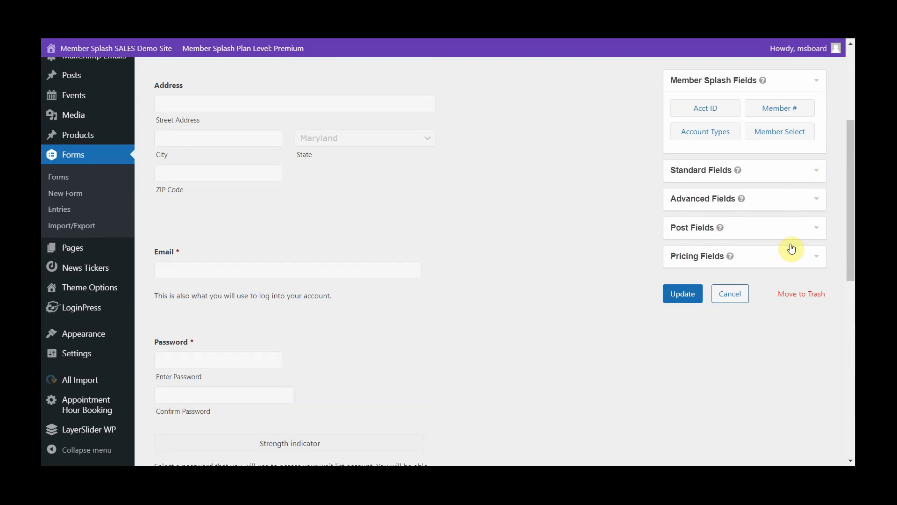
pyautogui.click(819, 202)
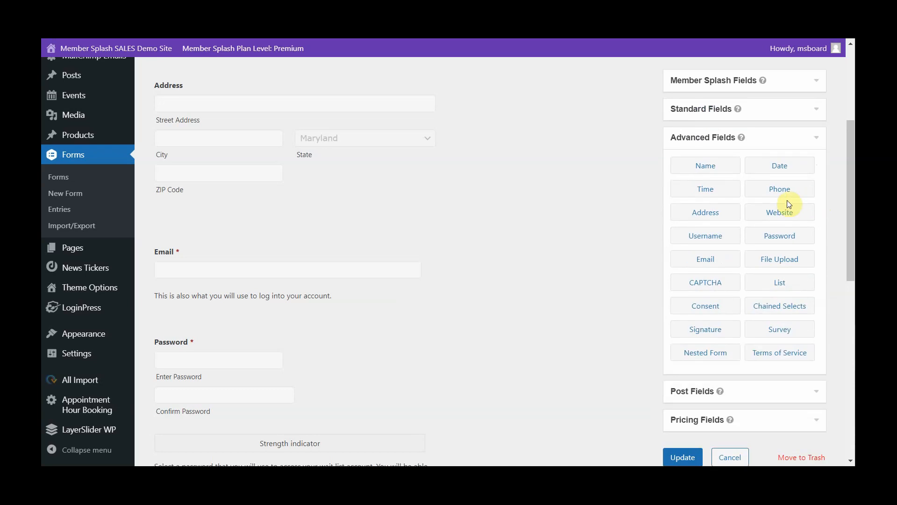
pyautogui.moveTo(783, 196); pyautogui.dragTo(161, 253)
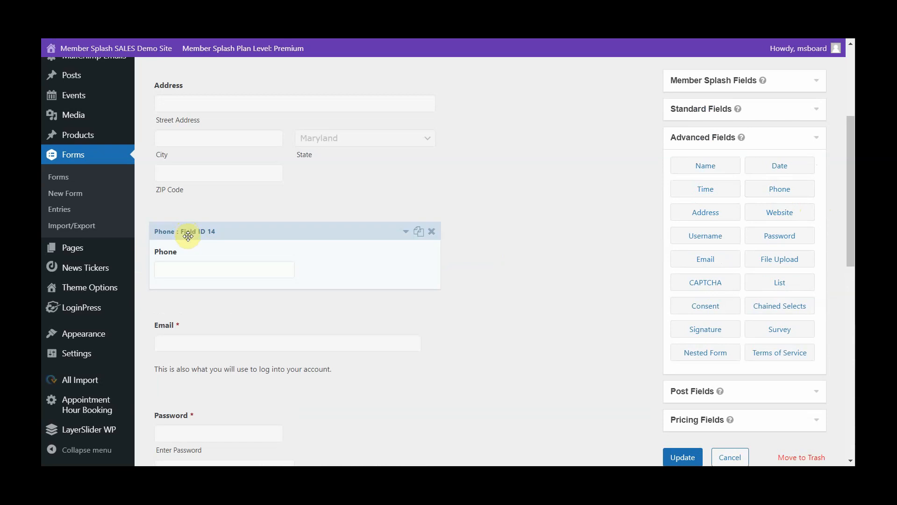
# - Make the new Phone field required
pyautogui.click(227, 251)
pyautogui.scroll(-1, 227, 251)
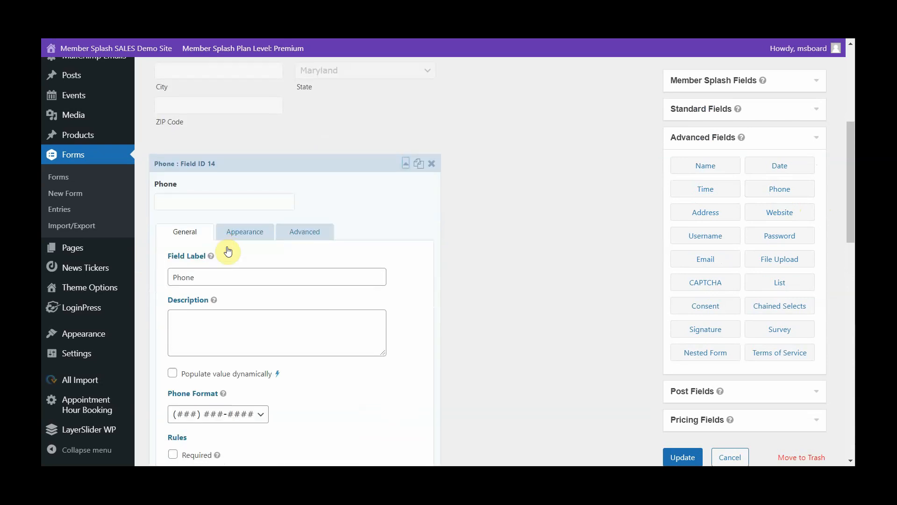
pyautogui.scroll(-1, 229, 255)
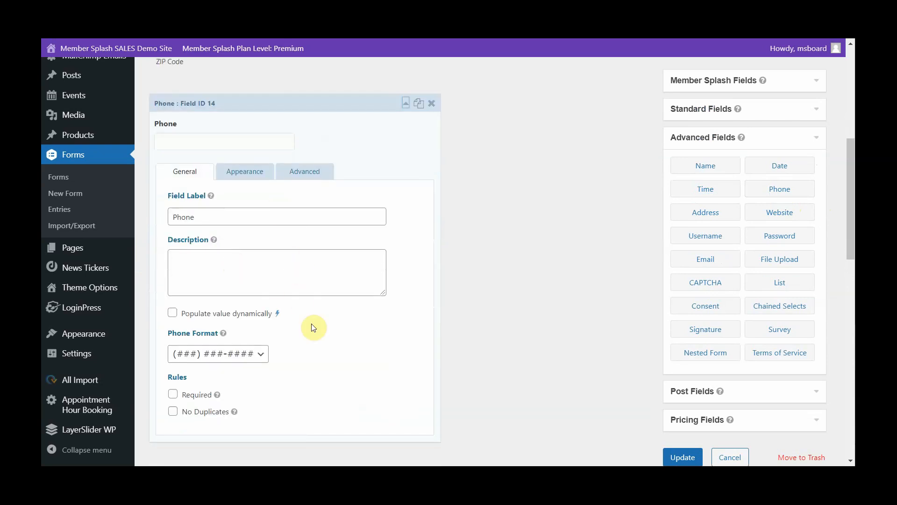
pyautogui.scroll(-1, 314, 327)
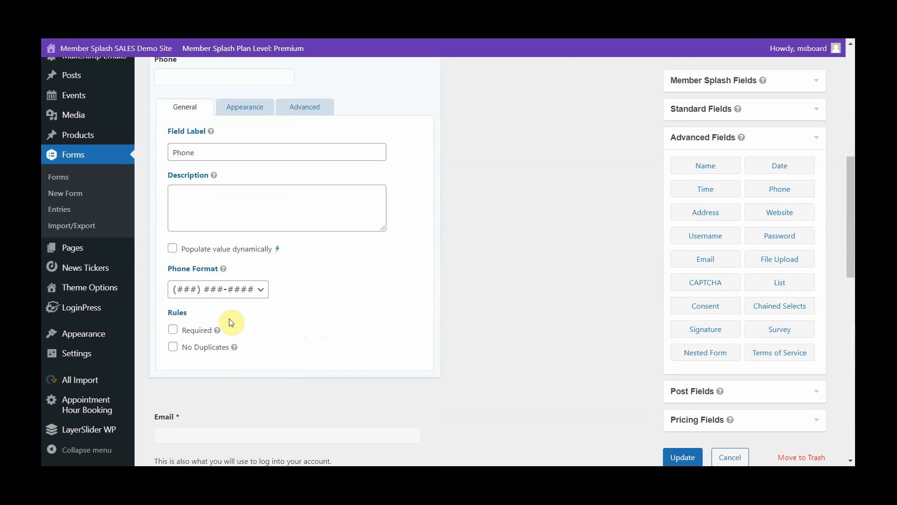
pyautogui.click(173, 330)
# - Add a Name field and an Email field between the Password field and the Wait List Fee
pyautogui.scroll(-3, 479, 291)
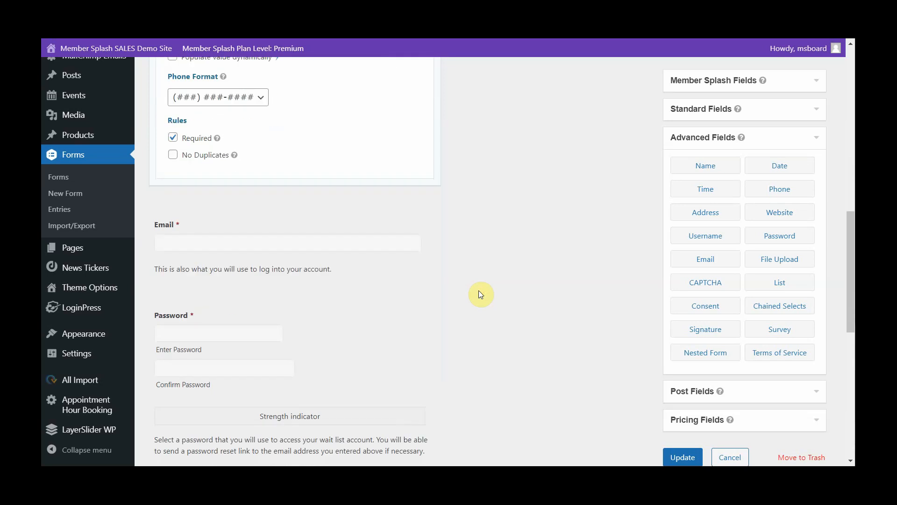
pyautogui.scroll(-1, 478, 291)
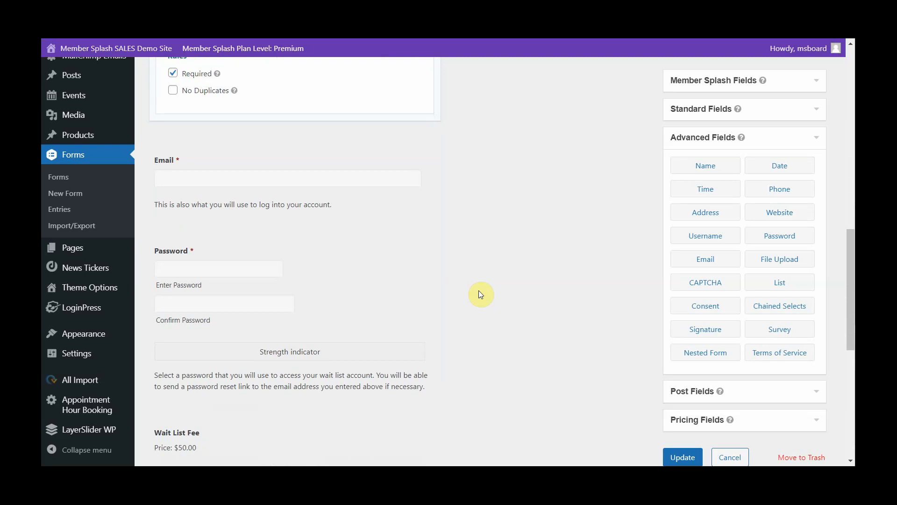
pyautogui.moveTo(705, 166); pyautogui.dragTo(171, 338)
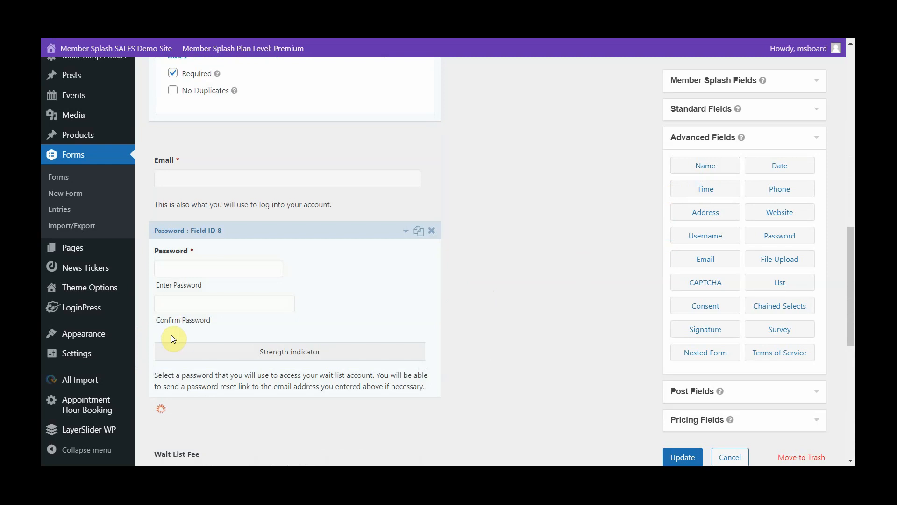
pyautogui.scroll(-5, 587, 311)
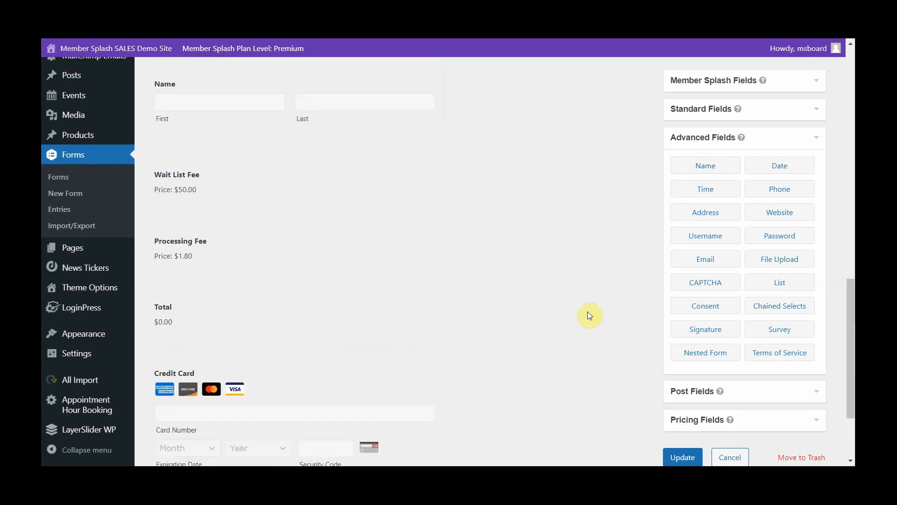
pyautogui.scroll(4, 588, 312)
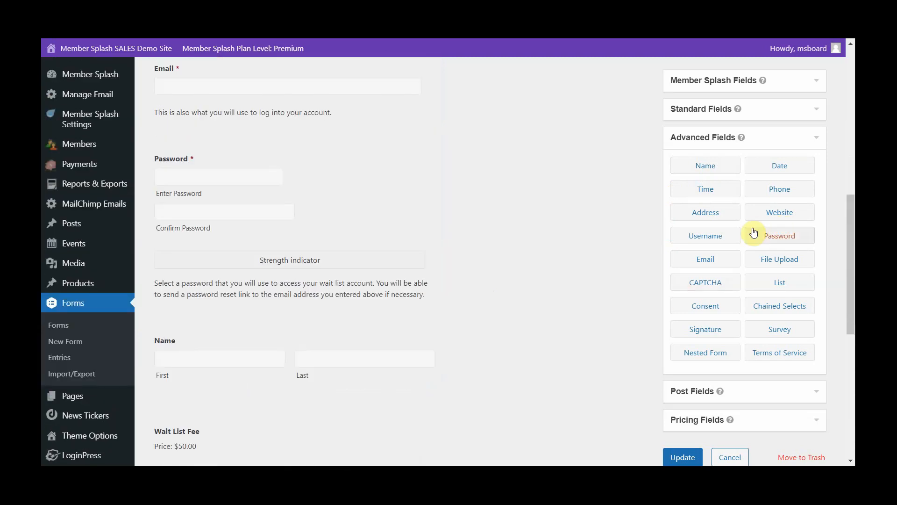
pyautogui.moveTo(716, 260); pyautogui.dragTo(183, 392)
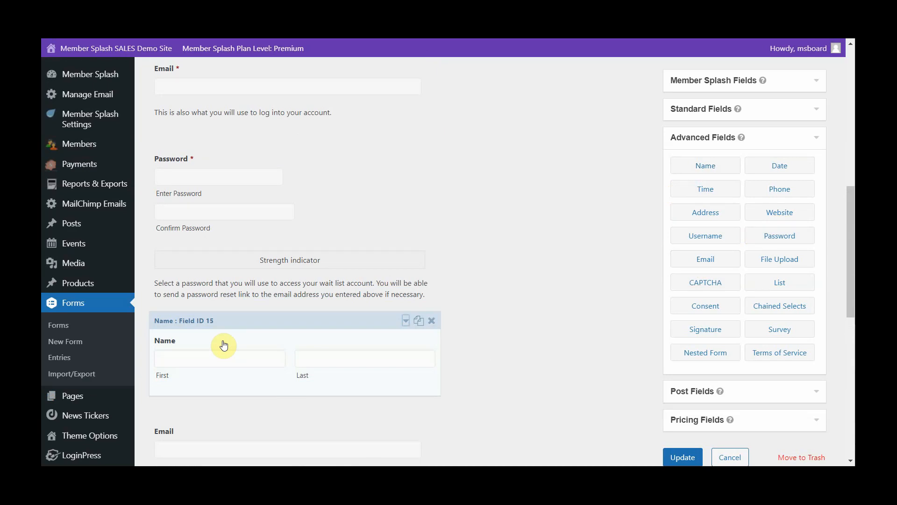
# - Label the new Name field "Sponsor Name" and make it required
pyautogui.click(223, 345)
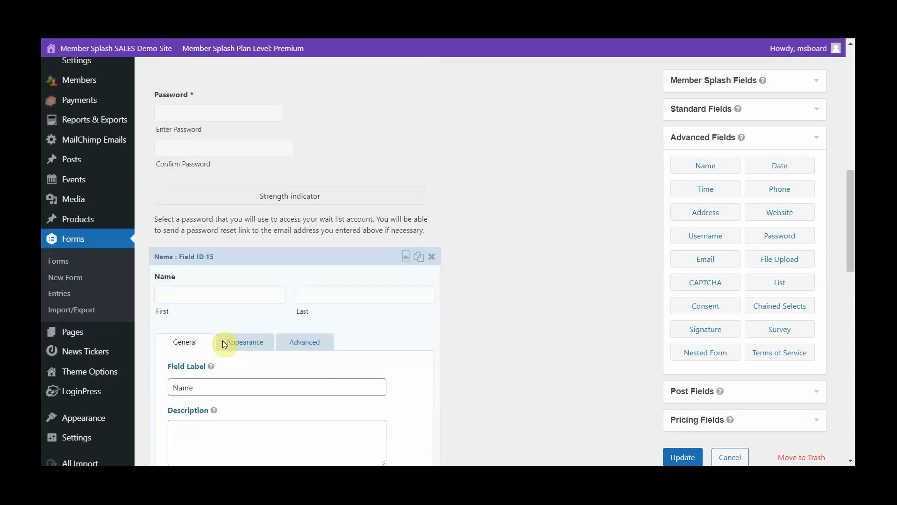
pyautogui.click(173, 323)
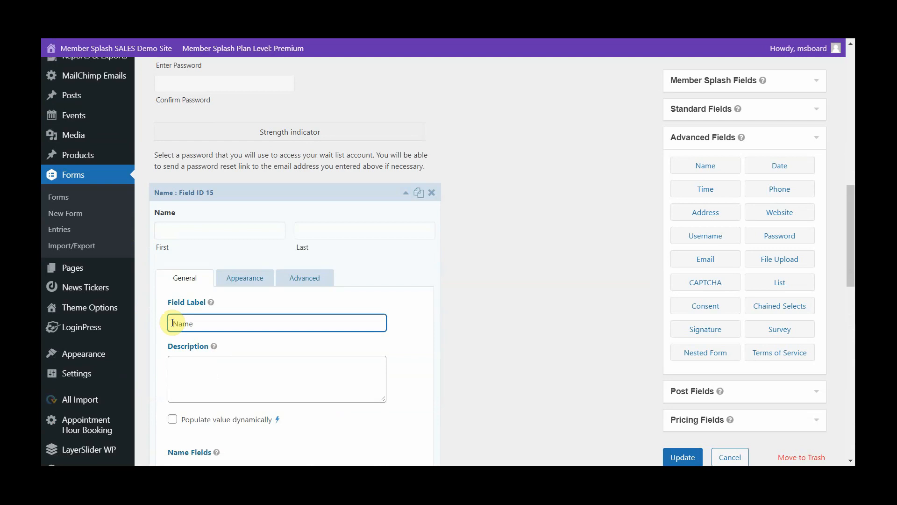
pyautogui.write('Sponsor')
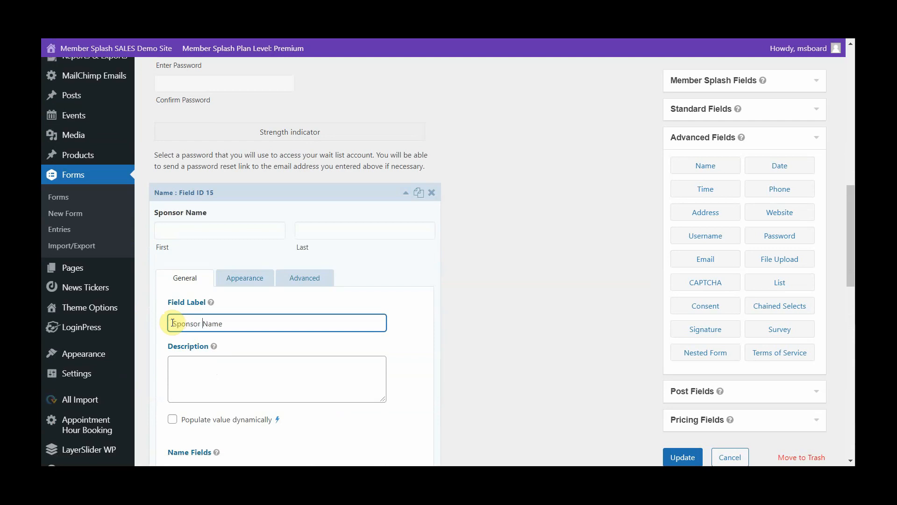
pyautogui.scroll(-3, 173, 323)
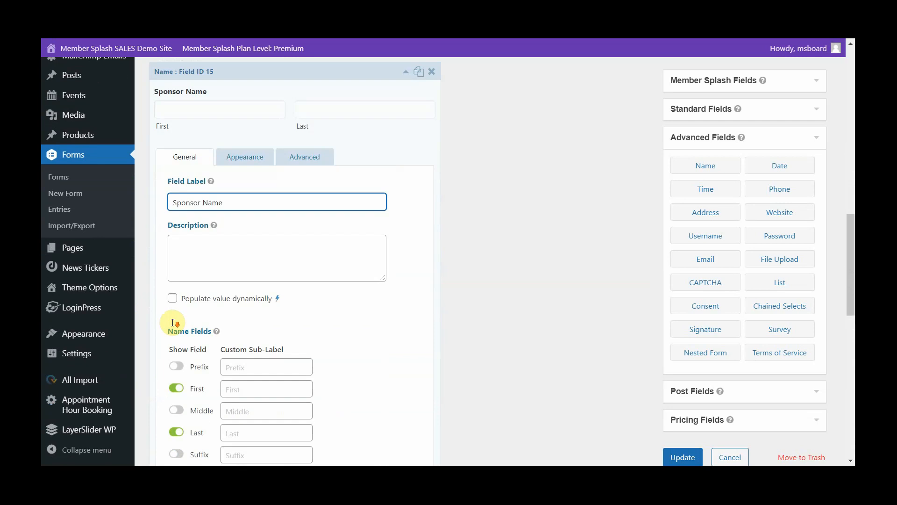
pyautogui.scroll(-2, 367, 347)
pyautogui.scroll(-3, 367, 347)
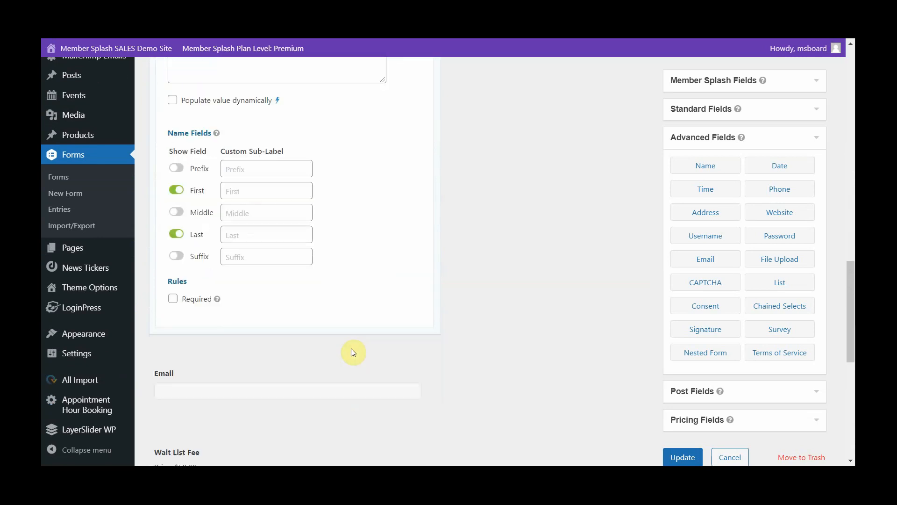
pyautogui.click(173, 299)
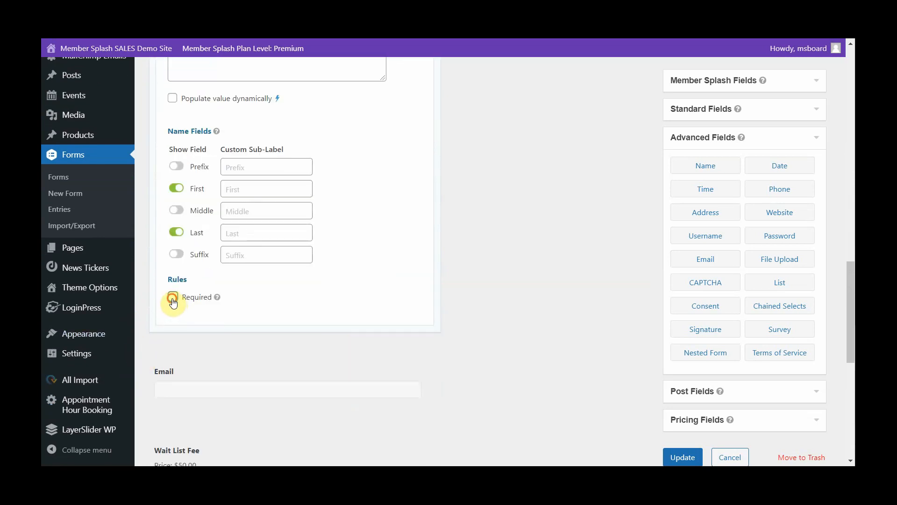
# - Label the new Email field below Sponsor Name "Sponsor Email" and make it required
pyautogui.moveTo(245, 346)
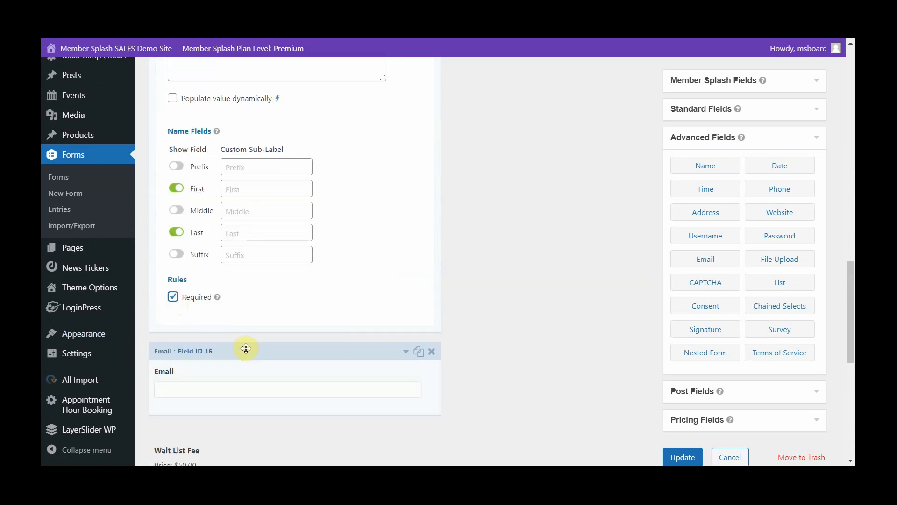
pyautogui.click(221, 372)
pyautogui.scroll(2, 232, 248)
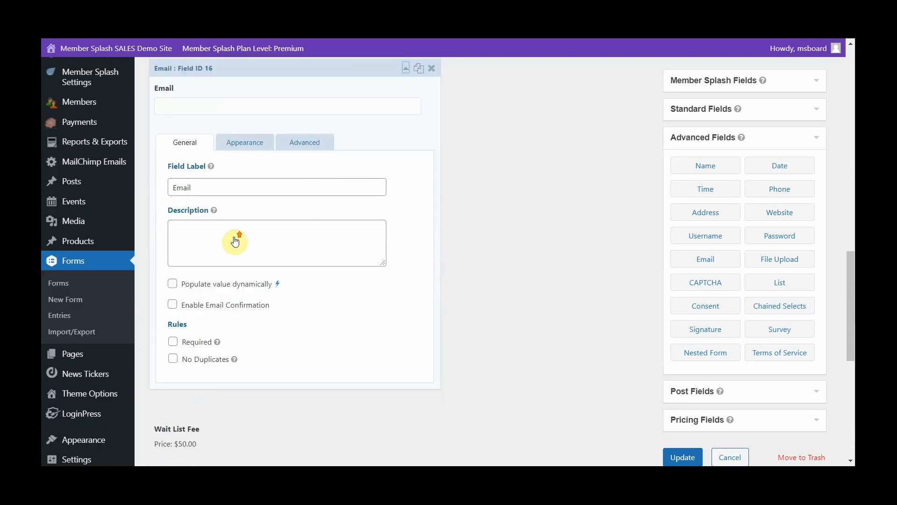
pyautogui.click(172, 210)
pyautogui.write('S')
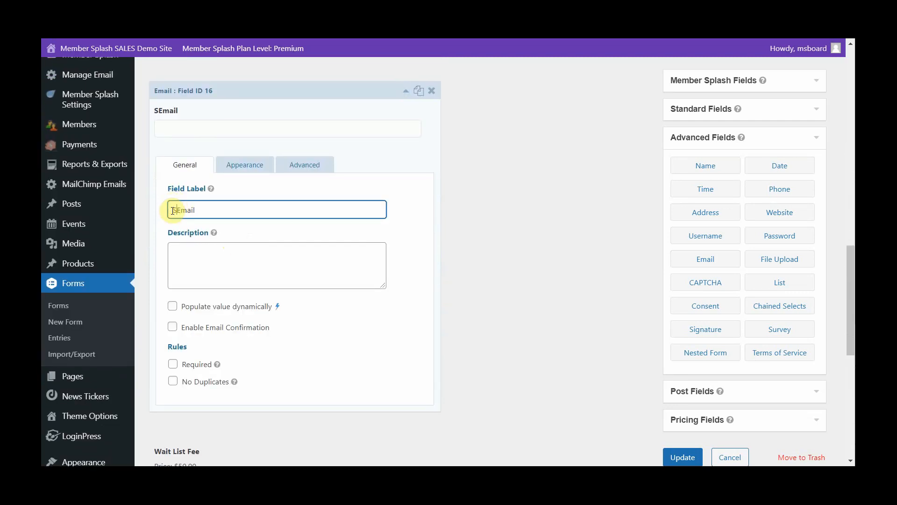
pyautogui.write('ponsor')
pyautogui.click(173, 364)
# - Save the changes to the Wait List form and preview the whole form
pyautogui.scroll(-1, 573, 236)
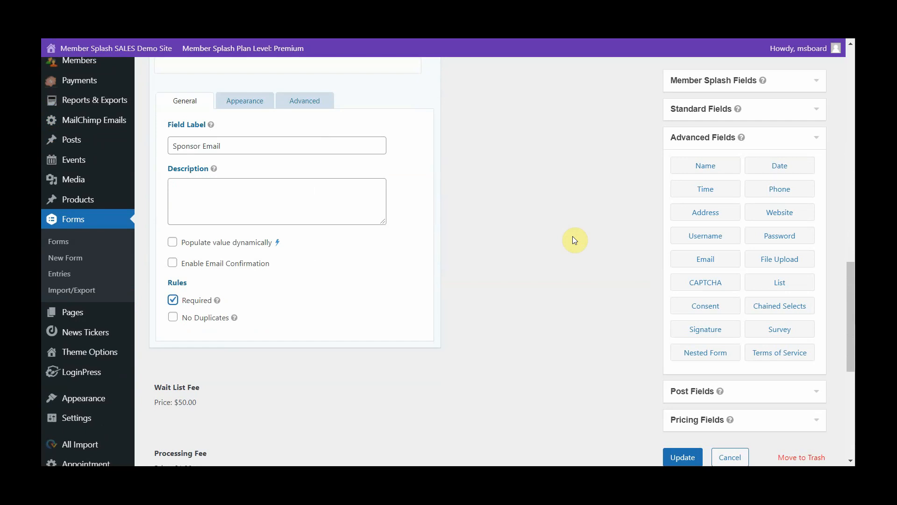
pyautogui.scroll(-4, 574, 239)
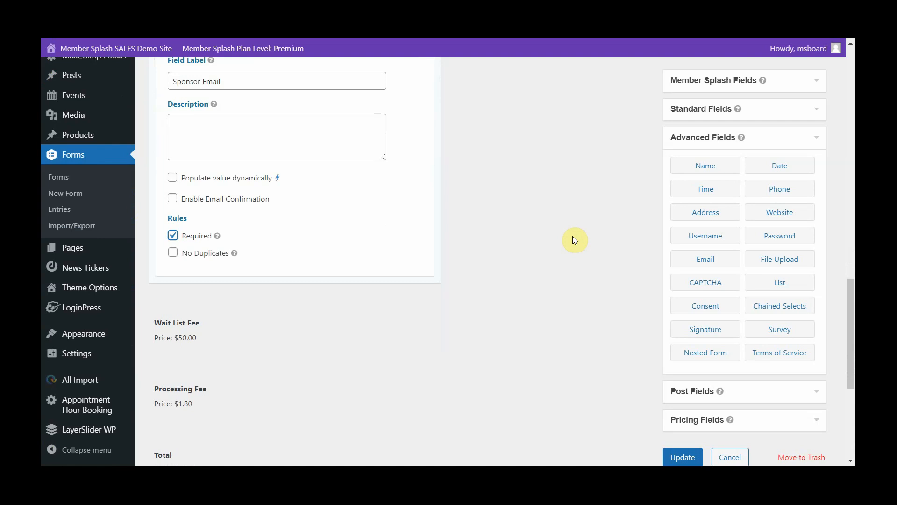
pyautogui.click(679, 459)
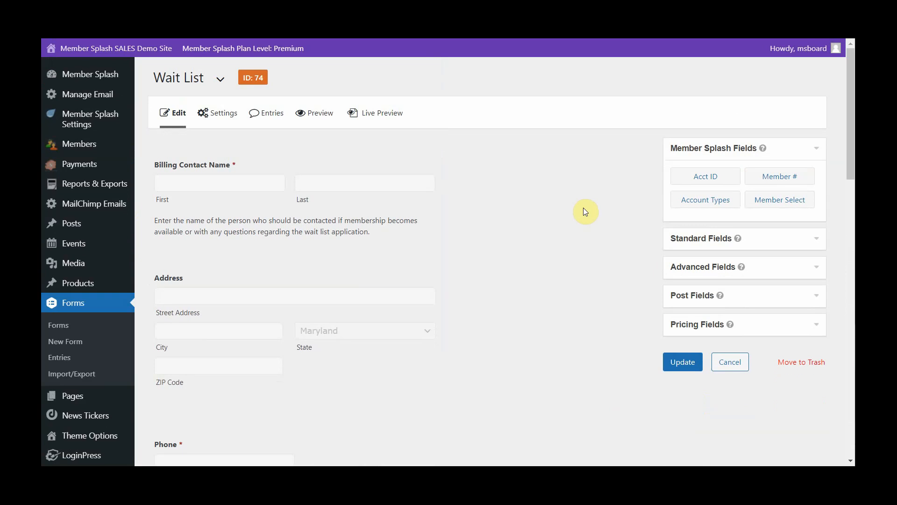
pyautogui.click(316, 114)
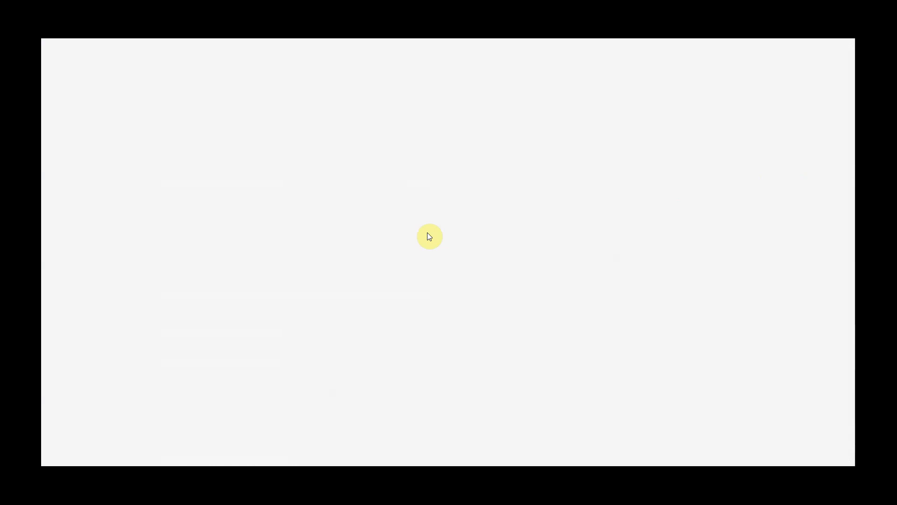
pyautogui.scroll(-3, 349, 239)
pyautogui.scroll(-5, 348, 240)
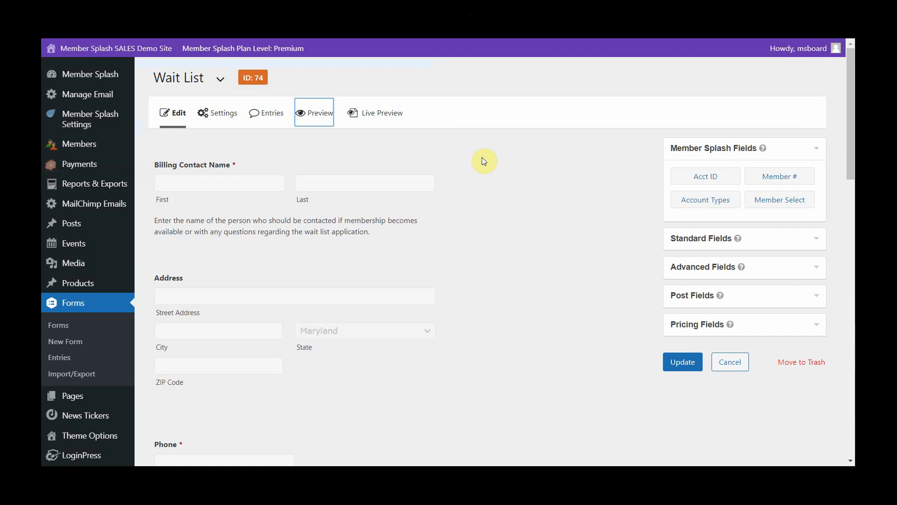
# - Create a new page titled "New Member Application"
pyautogui.moveTo(197, 112)
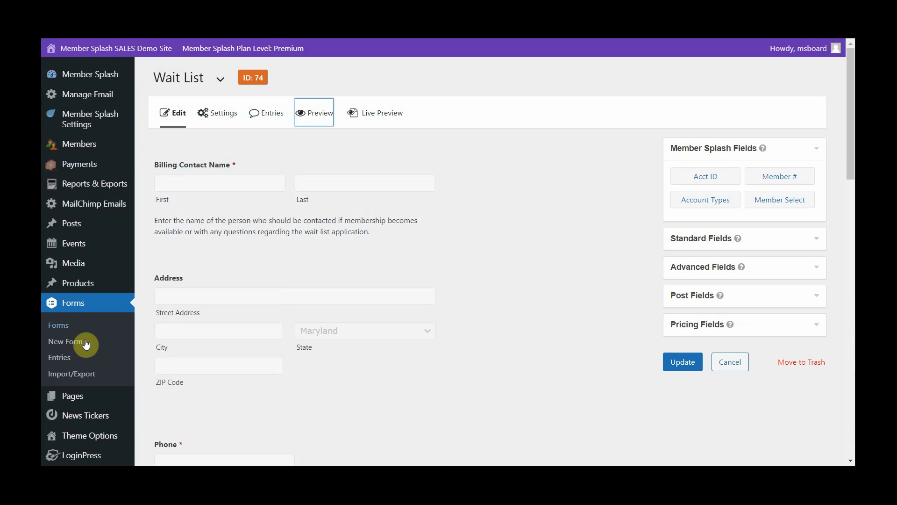
pyautogui.moveTo(77, 402)
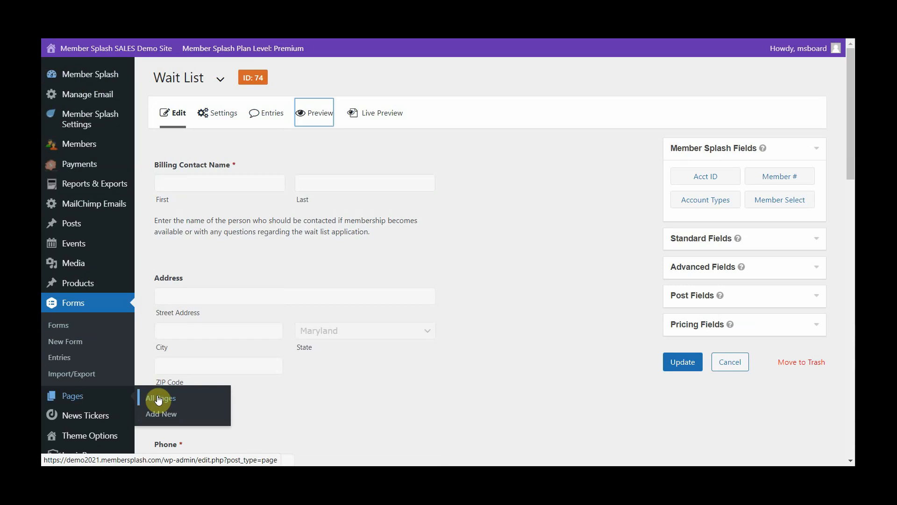
pyautogui.click(157, 419)
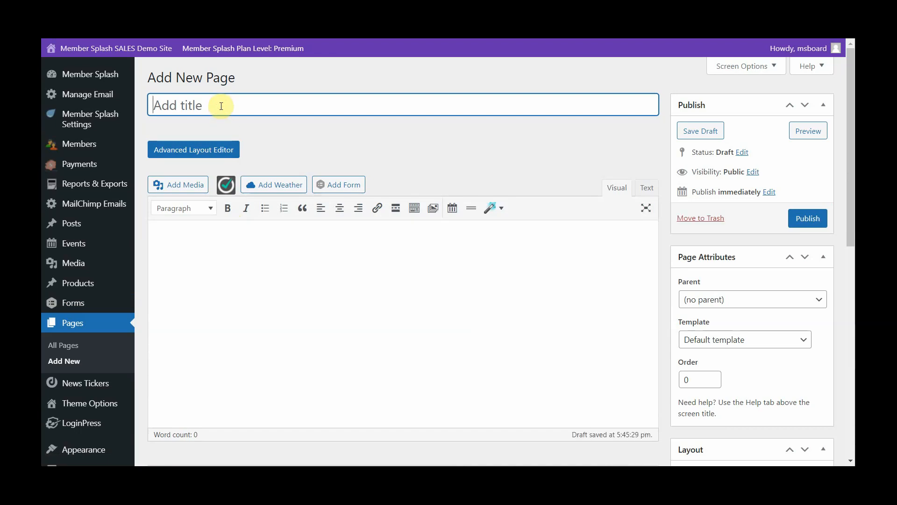
pyautogui.write('New Memb')
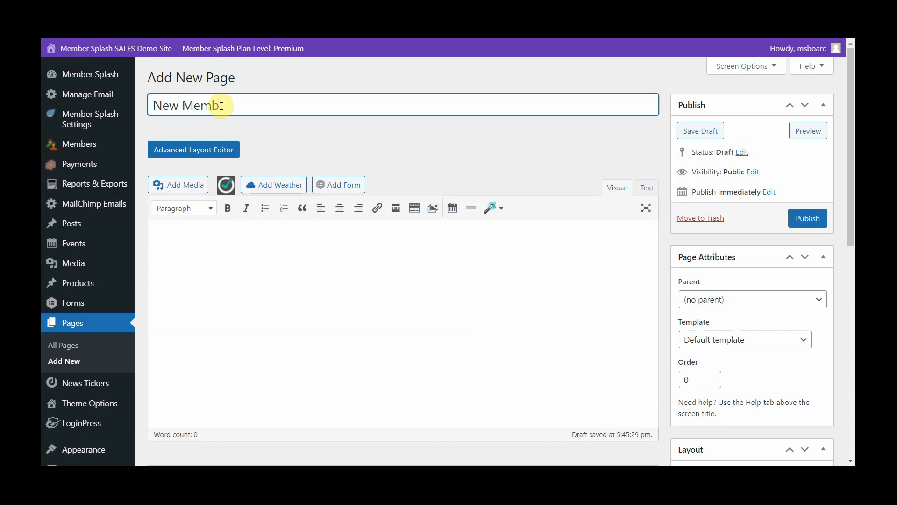
pyautogui.write('er Application')
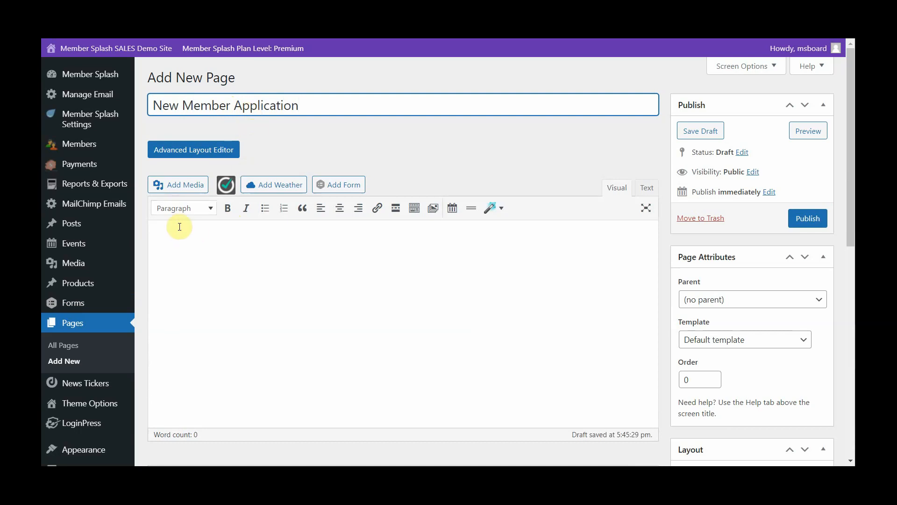
# - Paste the copied Word paragraph starting "Looking for wholesome outdoor family fun this summer?" into the page body
pyautogui.click(174, 228)
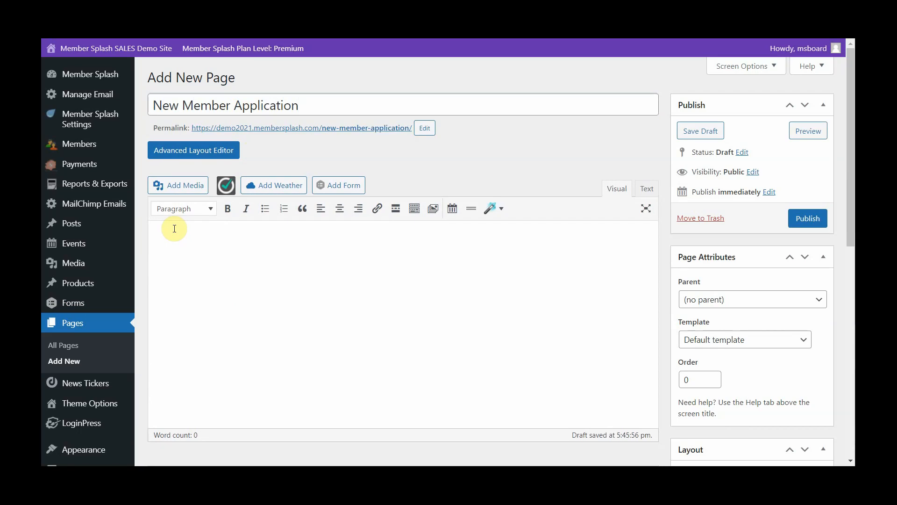
pyautogui.hotkey('alt', 'Tab')
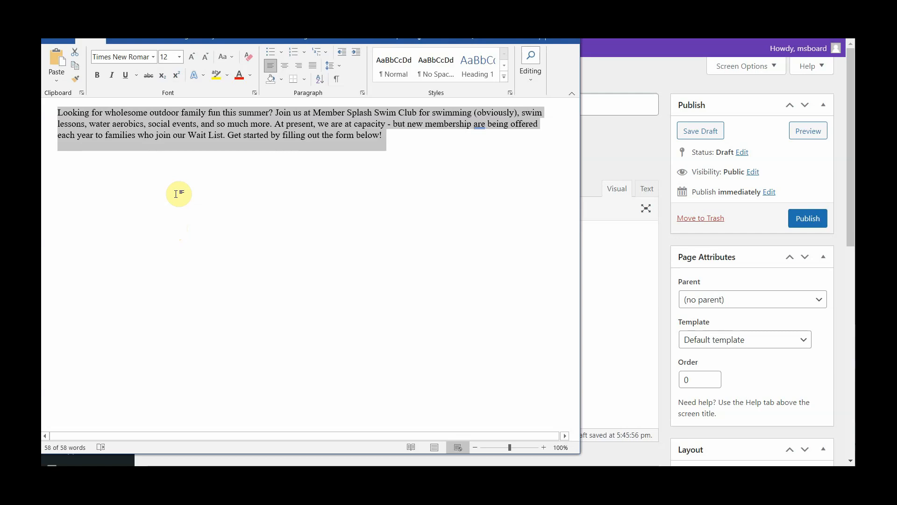
pyautogui.hotkey('alt', 'Tab')
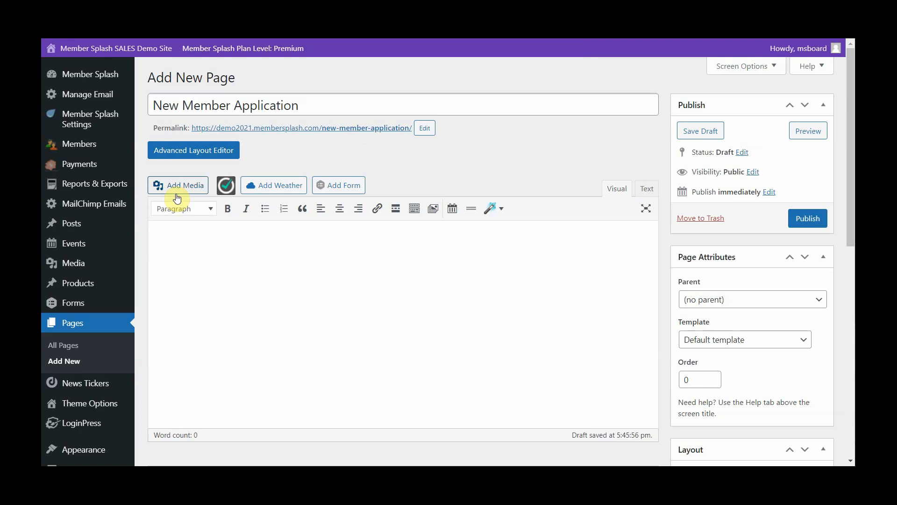
pyautogui.write('Looking for wholesome outdoor family fun this summer? Join us at Member Splash Swim Club for swimming (obviously), swim lessons, water aerobics, social events, and so much more. At present, we are at capacity - but new membership are being offered each year to families who join our Wait List. Get started by filling out the form below!')
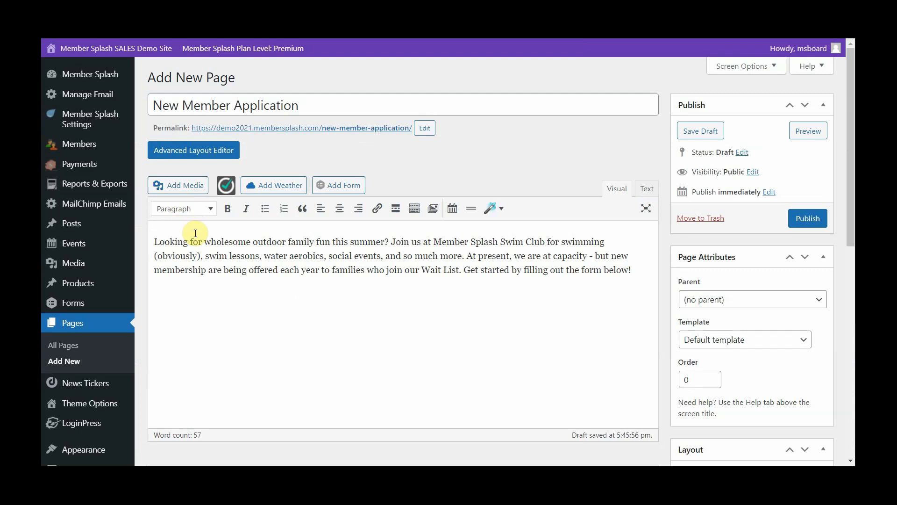
# - Insert the library image swimming-child-splash.jpg on a new line above the paragraph and center it
pyautogui.click(156, 241)
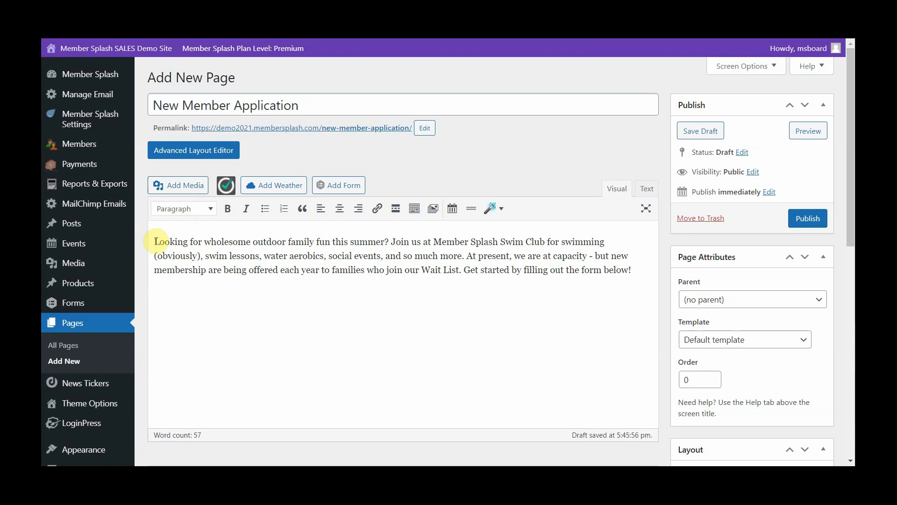
pyautogui.press('Return')
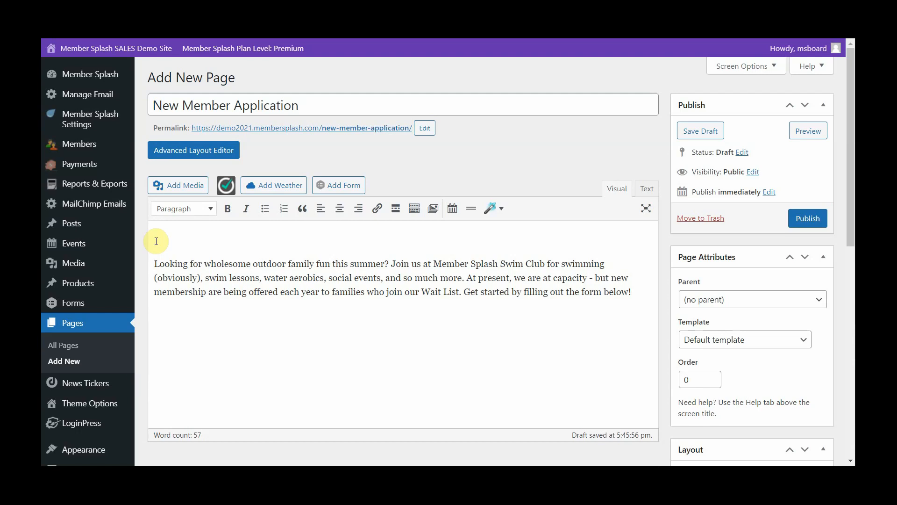
pyautogui.click(156, 240)
pyautogui.click(182, 187)
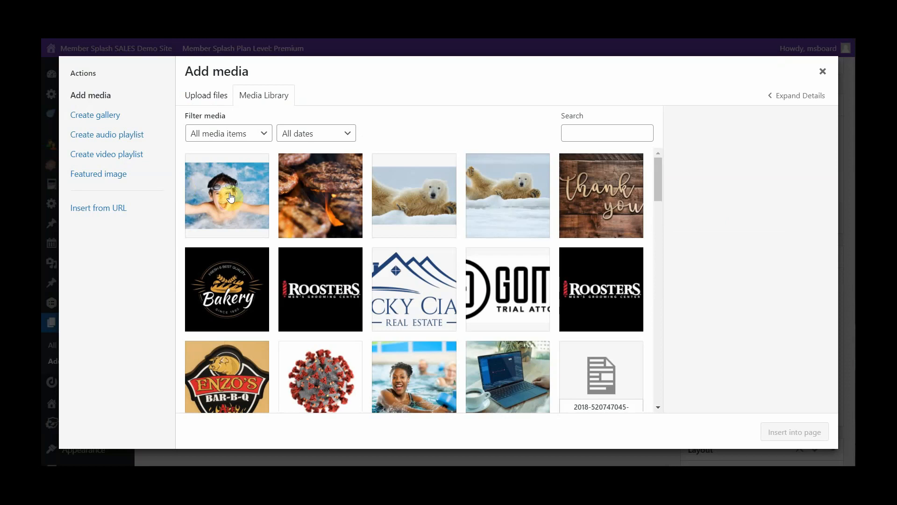
pyautogui.click(217, 200)
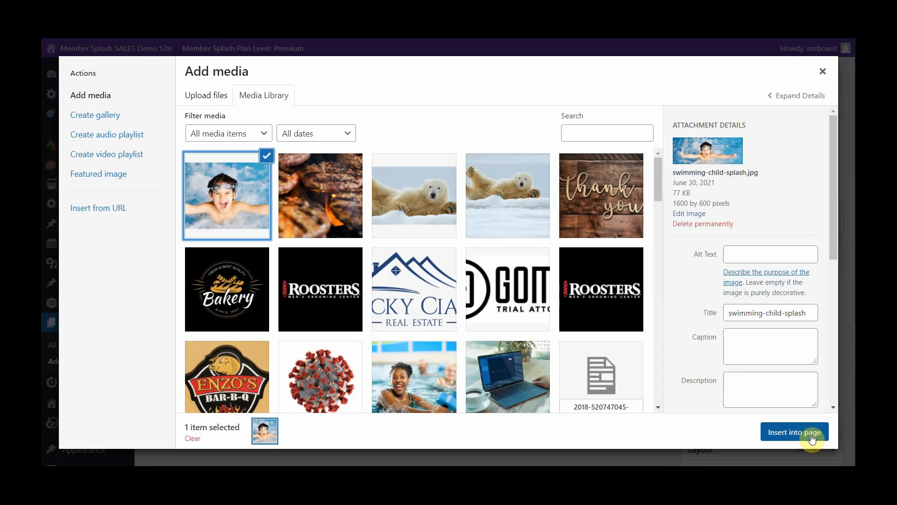
pyautogui.click(788, 435)
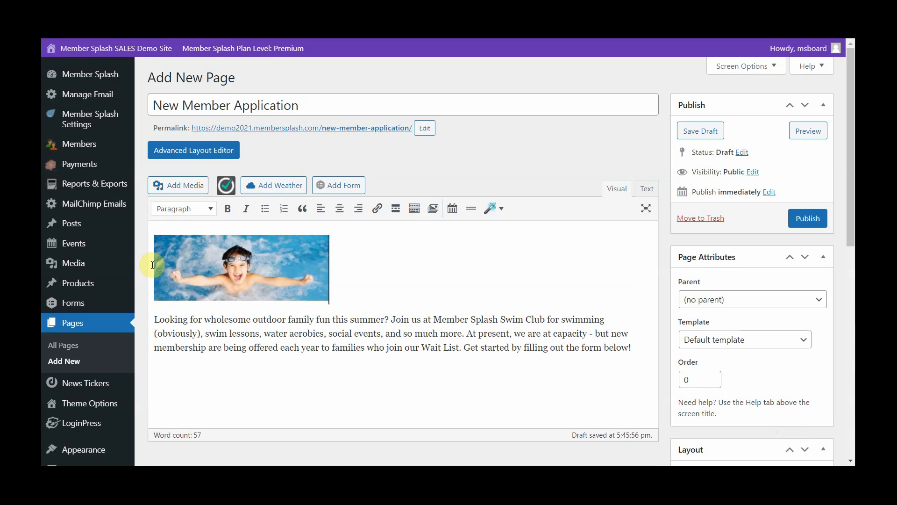
pyautogui.click(339, 211)
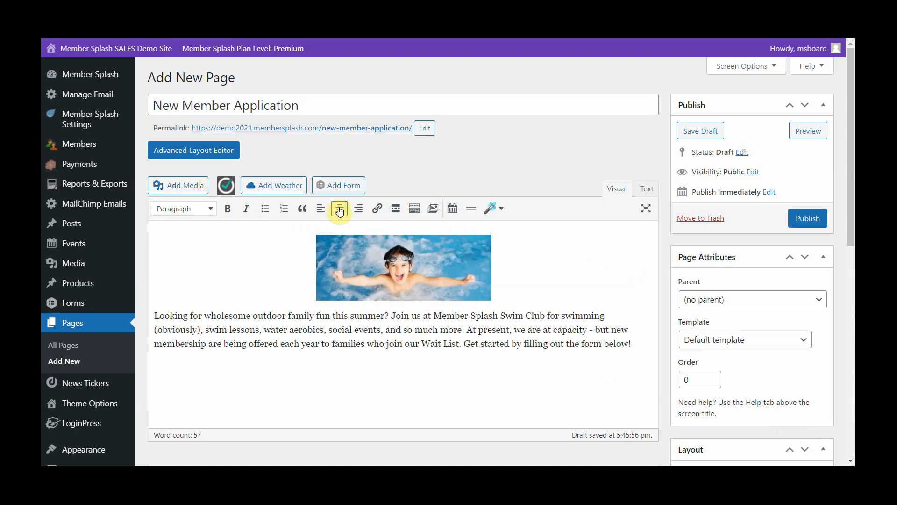
# - Insert the Wait List form on a new line below the paragraph, displaying its title and description
pyautogui.click(633, 343)
pyautogui.press('Return')
pyautogui.click(331, 187)
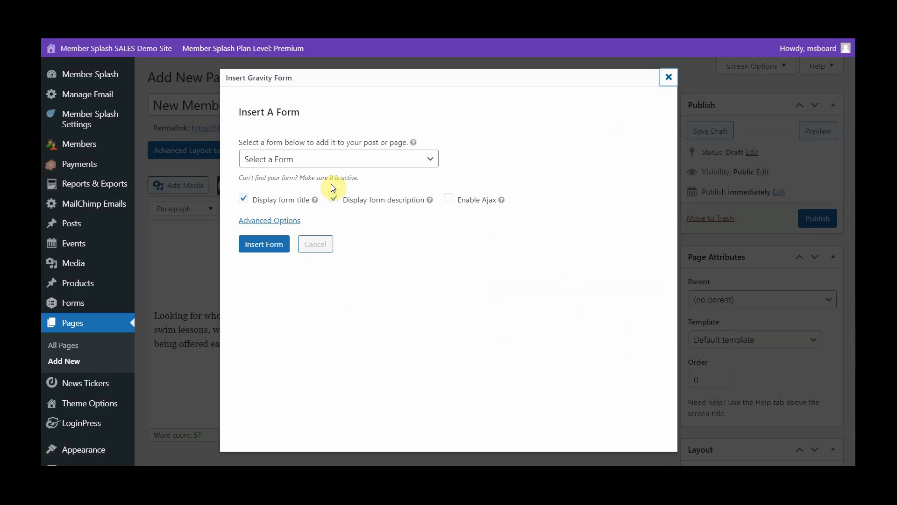
pyautogui.click(431, 159)
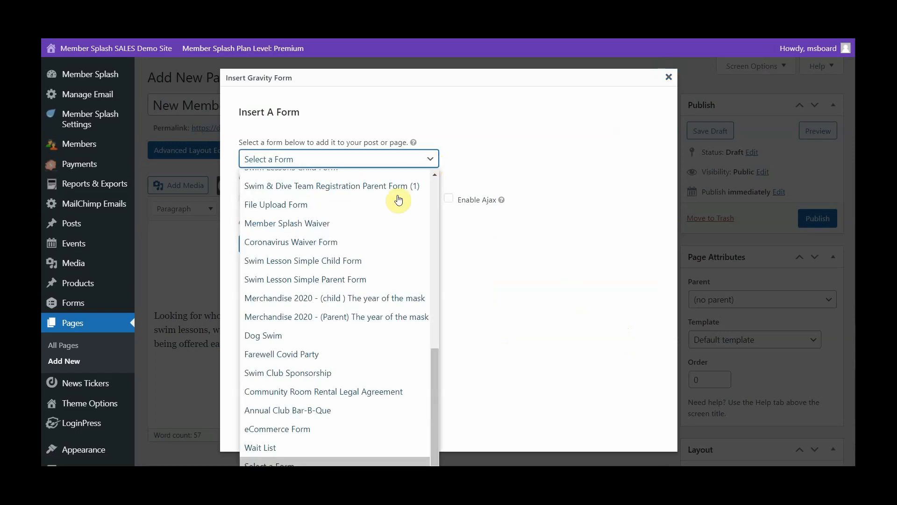
pyautogui.scroll(1, 349, 281)
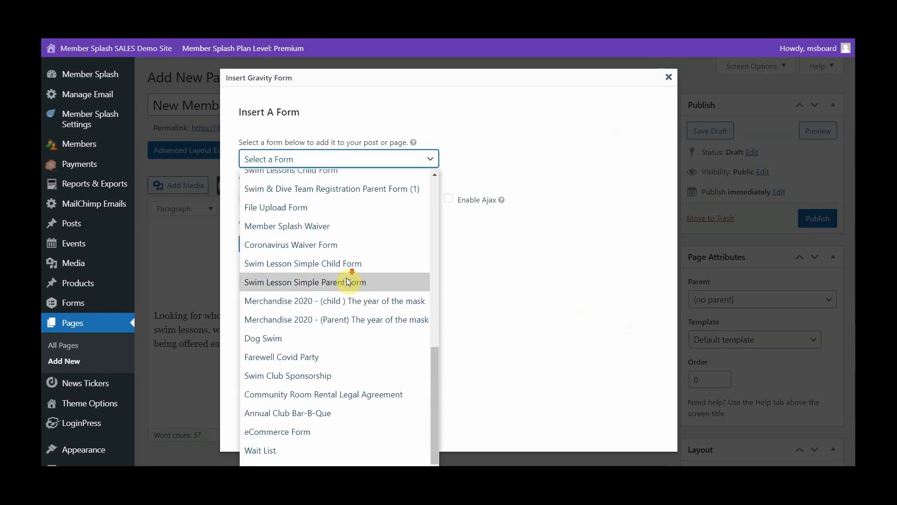
pyautogui.click(258, 447)
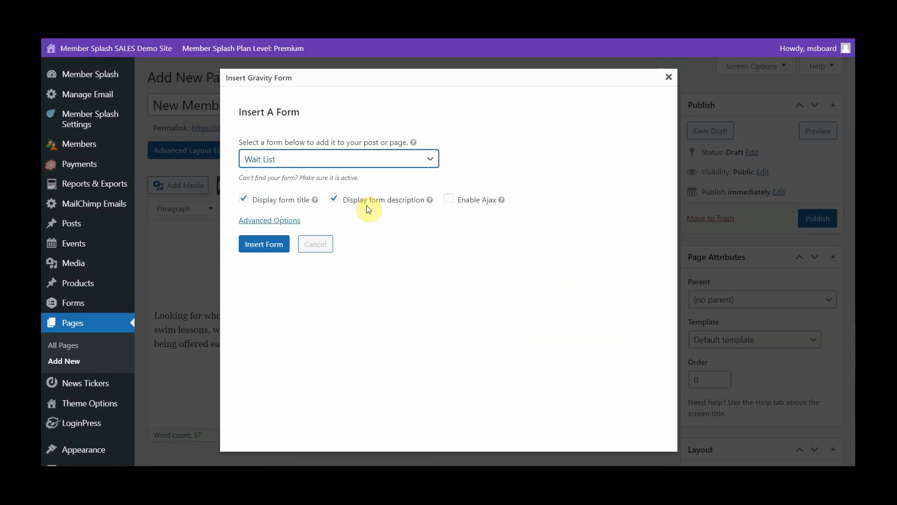
pyautogui.click(260, 248)
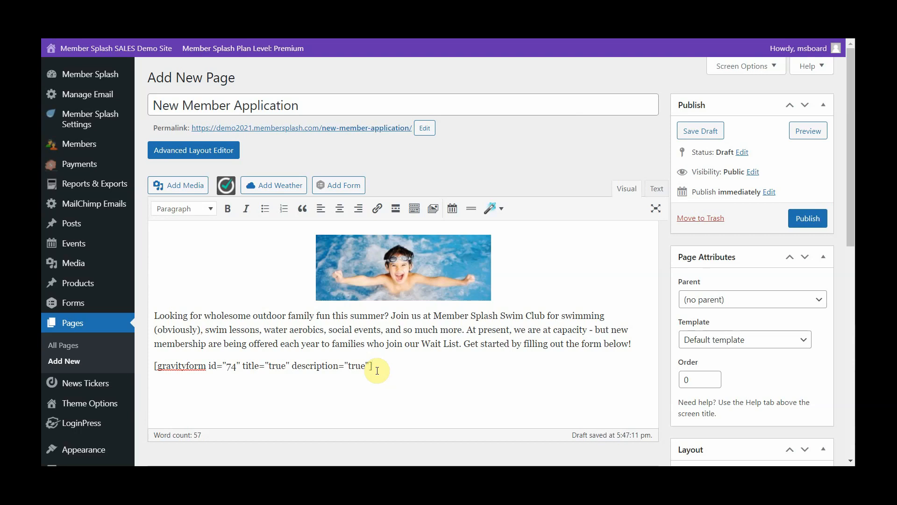
# - Save the page as a draft, check how it looks on the site, and return to the page editor
pyautogui.click(699, 130)
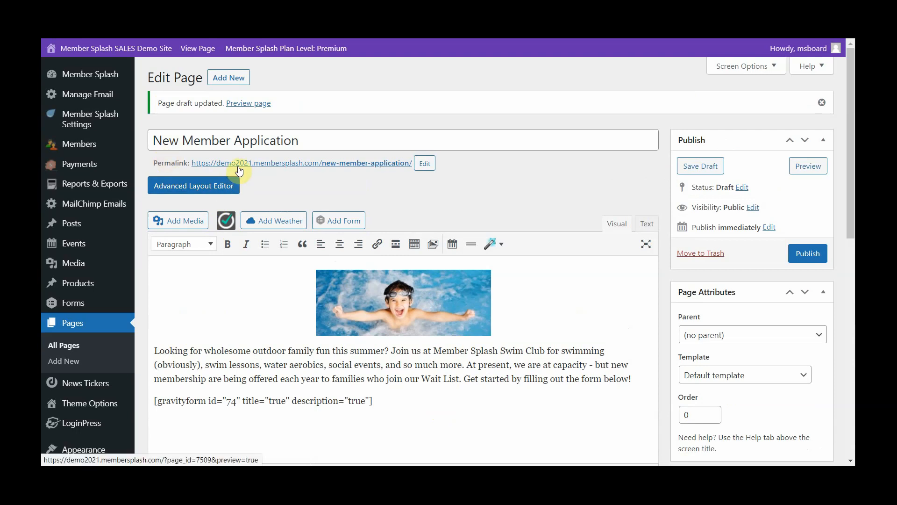
pyautogui.click(270, 164)
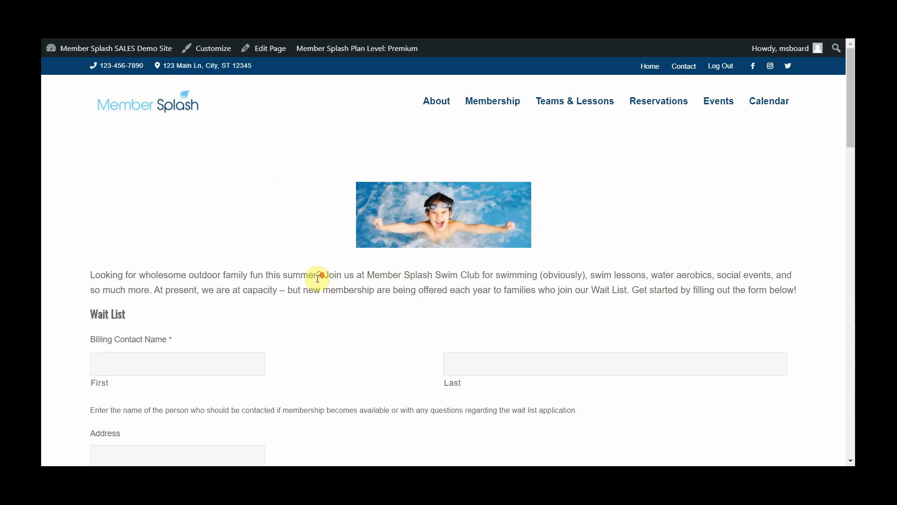
pyautogui.scroll(-8, 316, 279)
pyautogui.scroll(8, 318, 282)
pyautogui.click(480, 5)
pyautogui.click(295, 6)
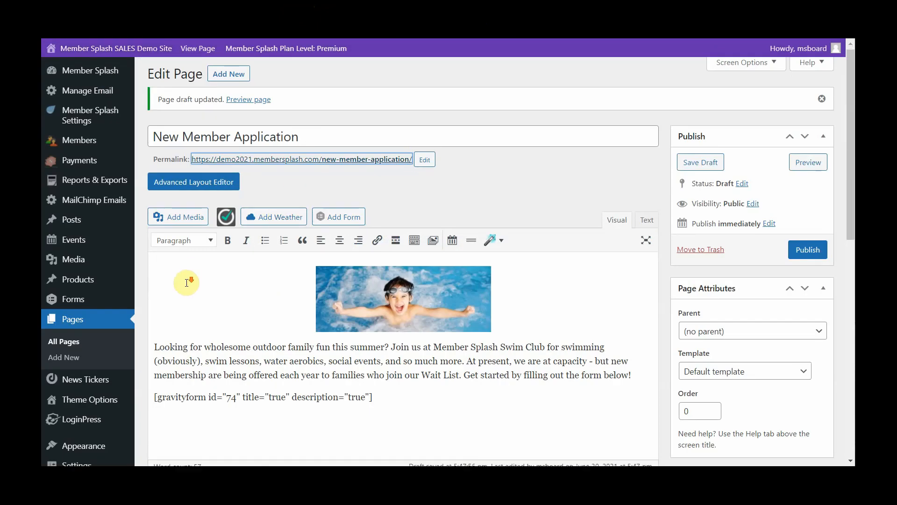
# - Review the page's Restrict Member Access options for payment status, account type and no access message
pyautogui.scroll(-7, 186, 283)
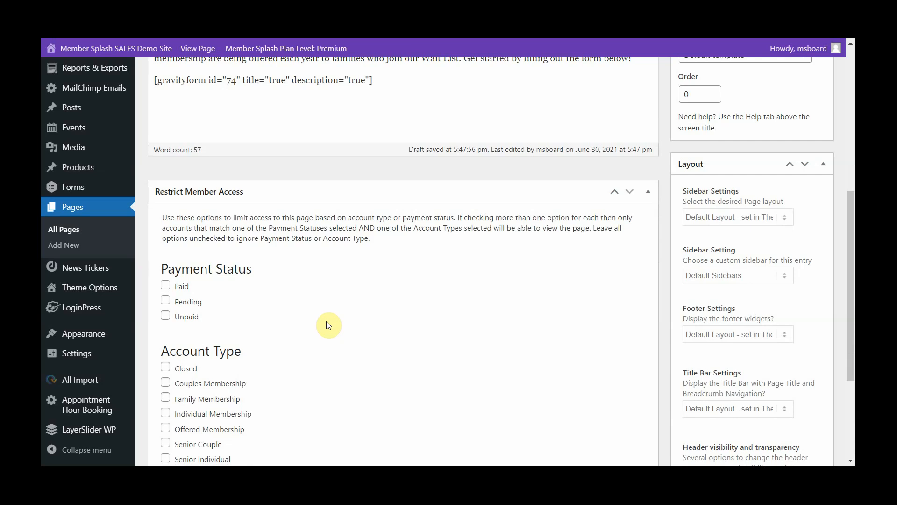
pyautogui.scroll(-1, 327, 322)
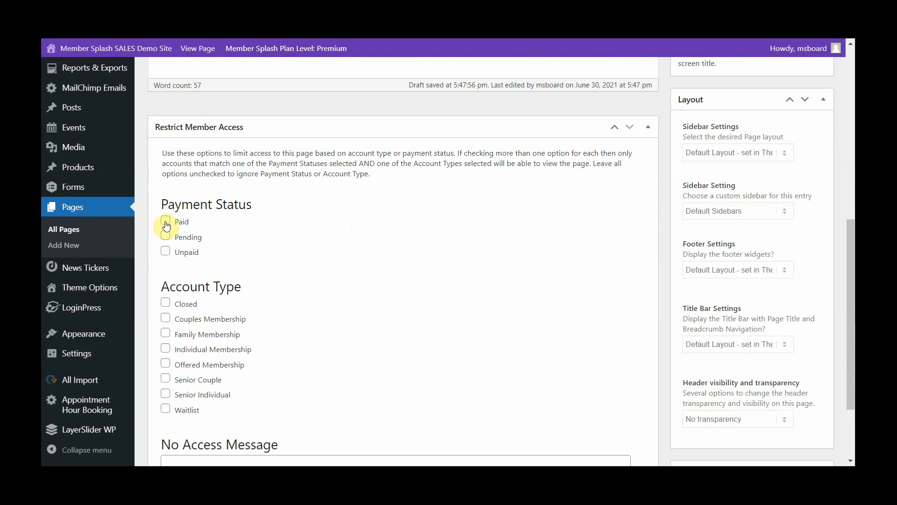
pyautogui.scroll(-1, 270, 241)
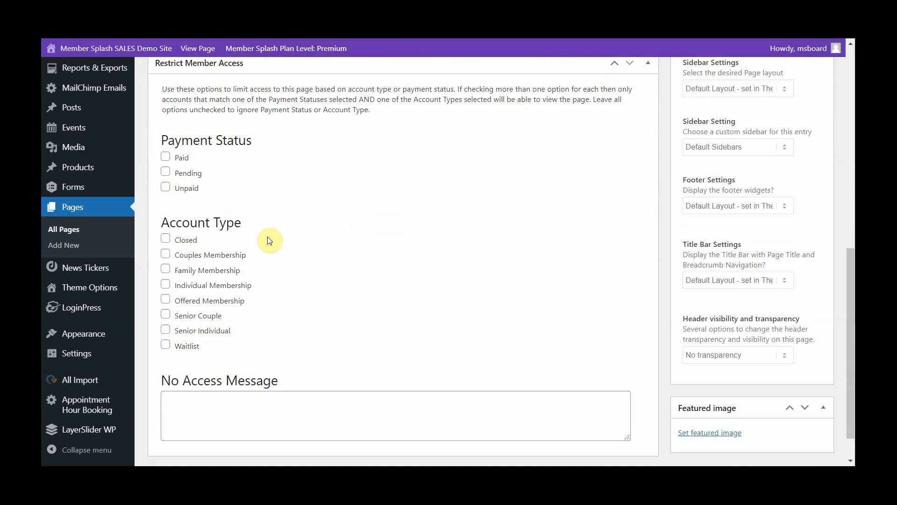